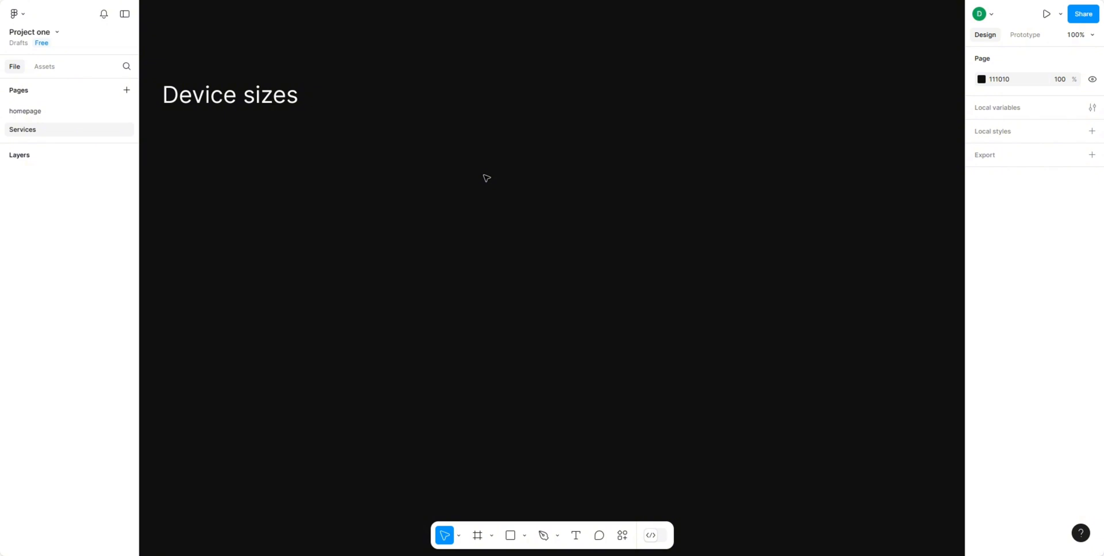
Add an Android Compact frame from the phone presets and move it beside the Device sizes heading, at about X -401, Y -471
left_click(478, 536)
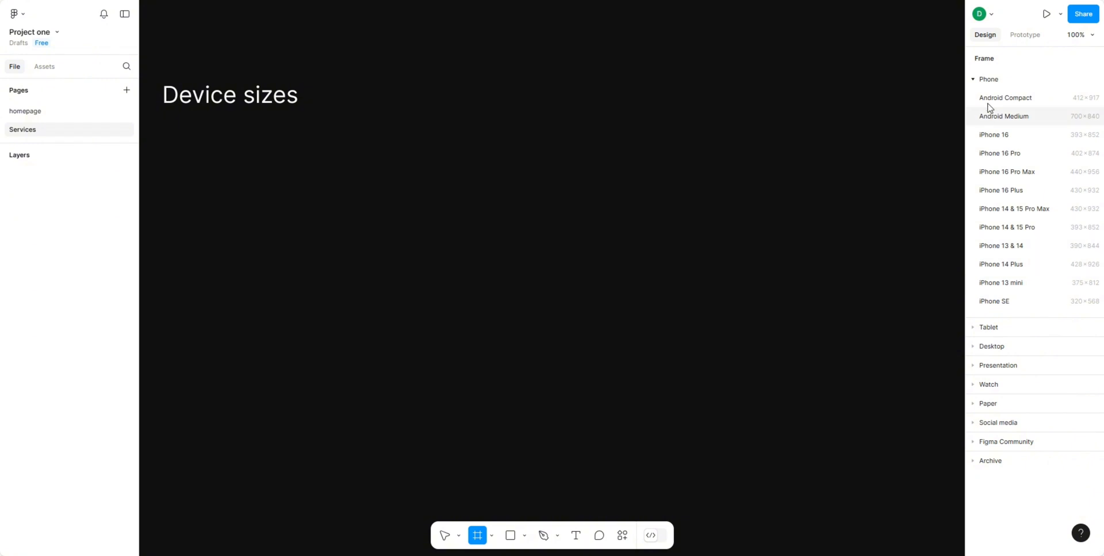
left_click(977, 80)
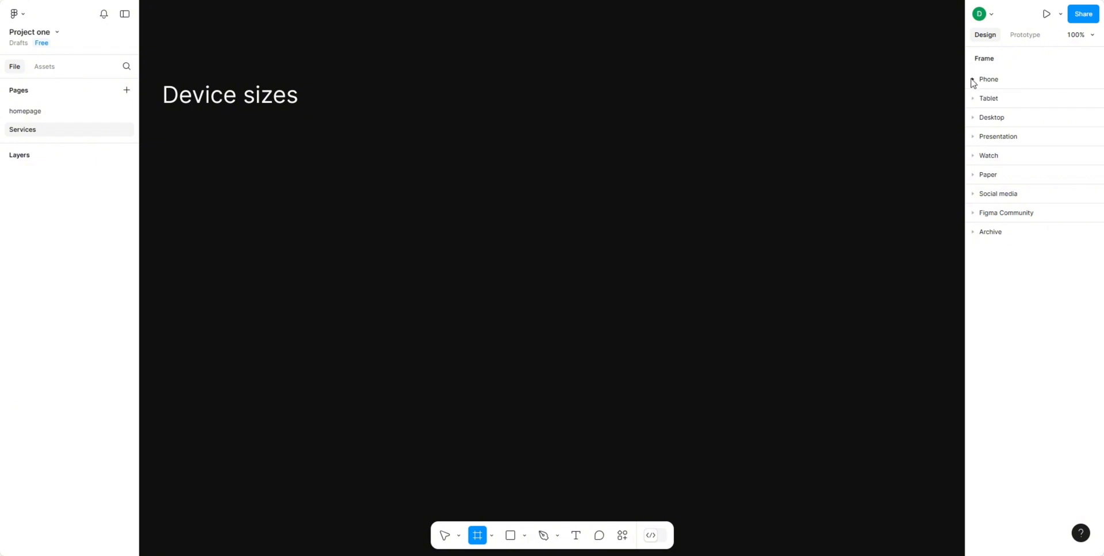
left_click(973, 80)
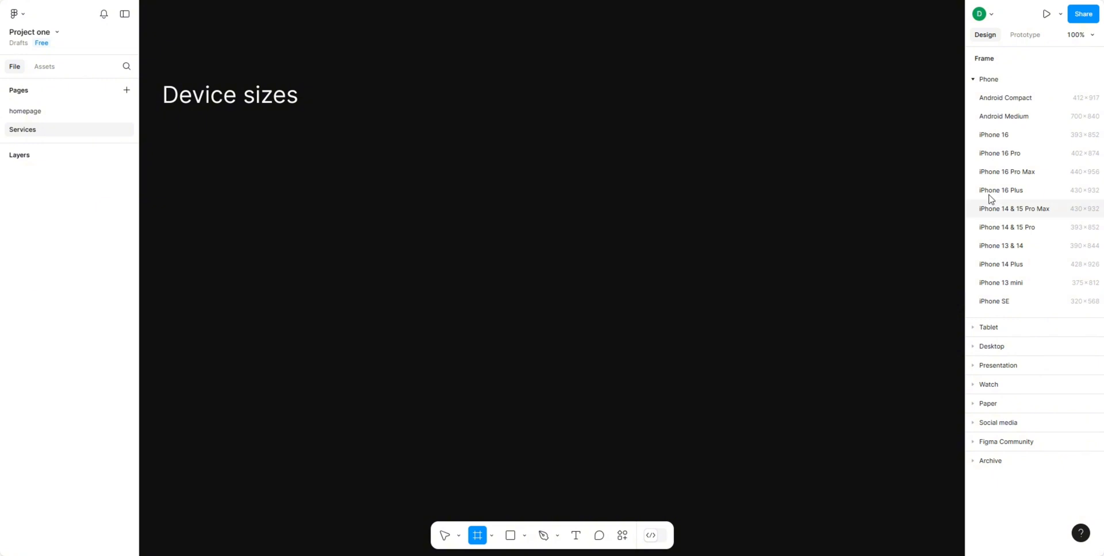
left_click(989, 99)
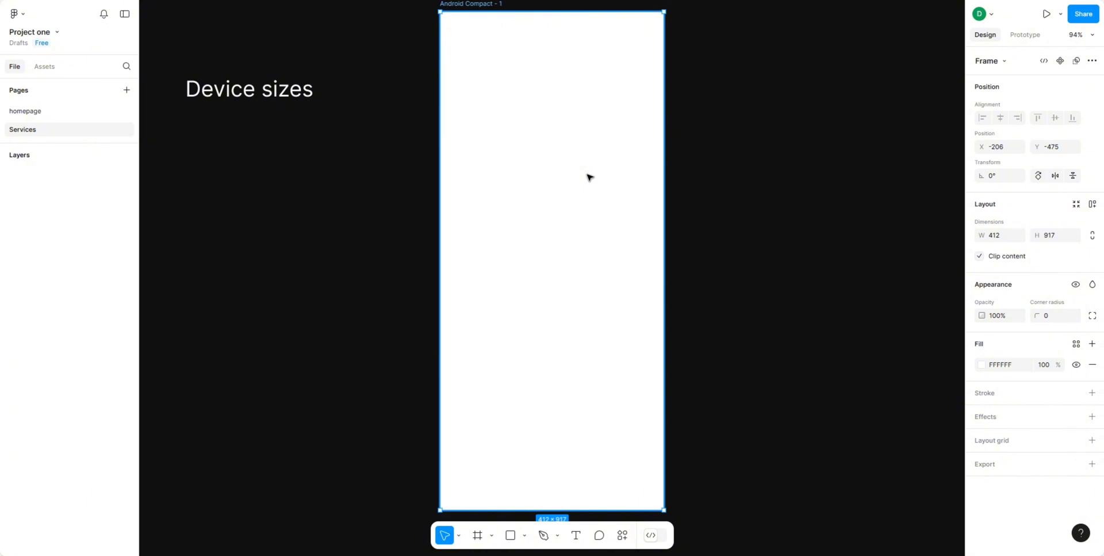
left_click_drag(589, 176, 482, 178)
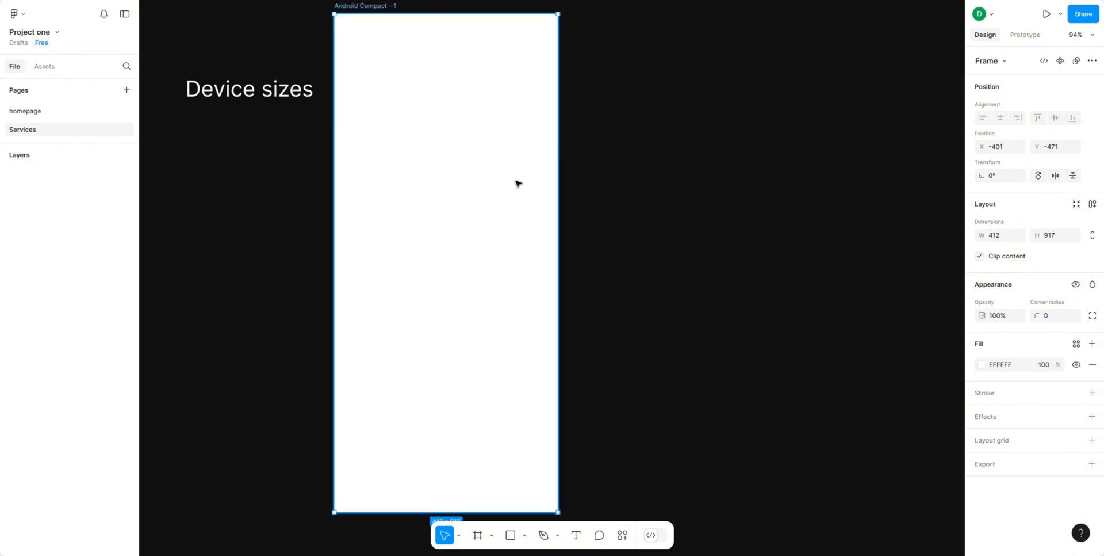
Try the Android Medium, iPhone 16 and iPhone 16 Pro size presets on the frame, one after another
left_click(1002, 62)
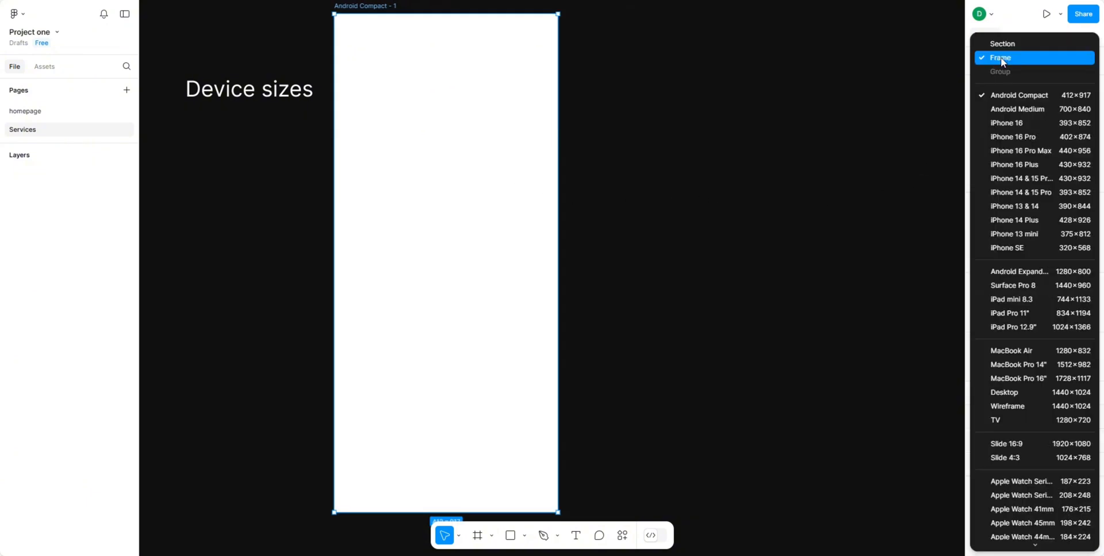
left_click(1008, 114)
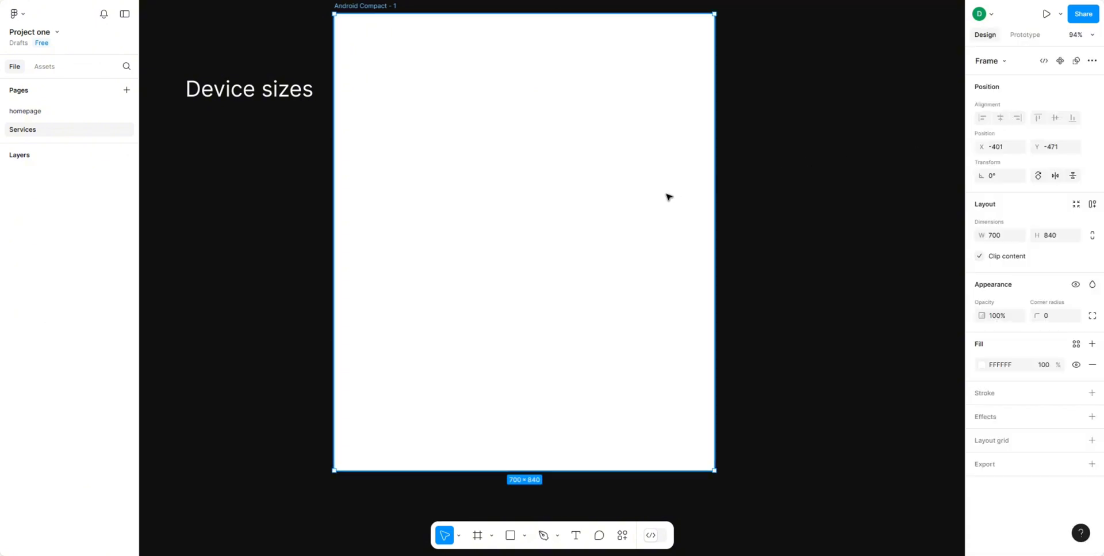
left_click(1000, 63)
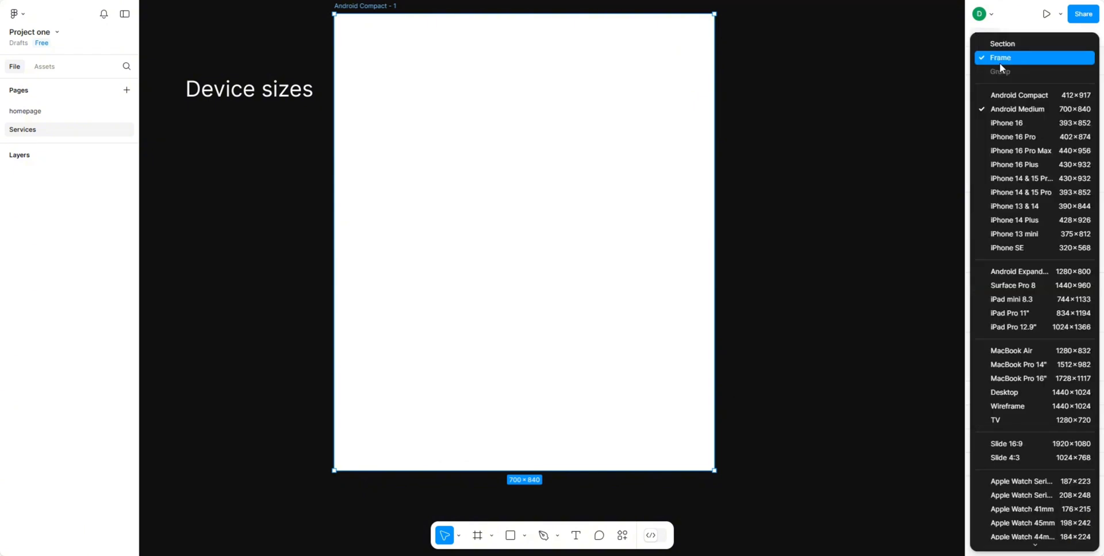
left_click(1005, 123)
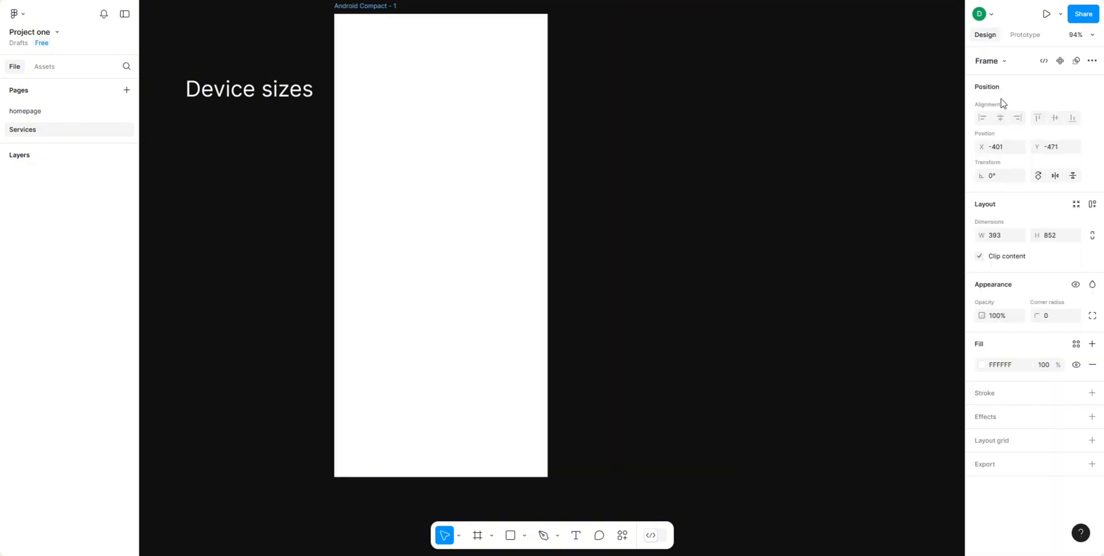
left_click(999, 61)
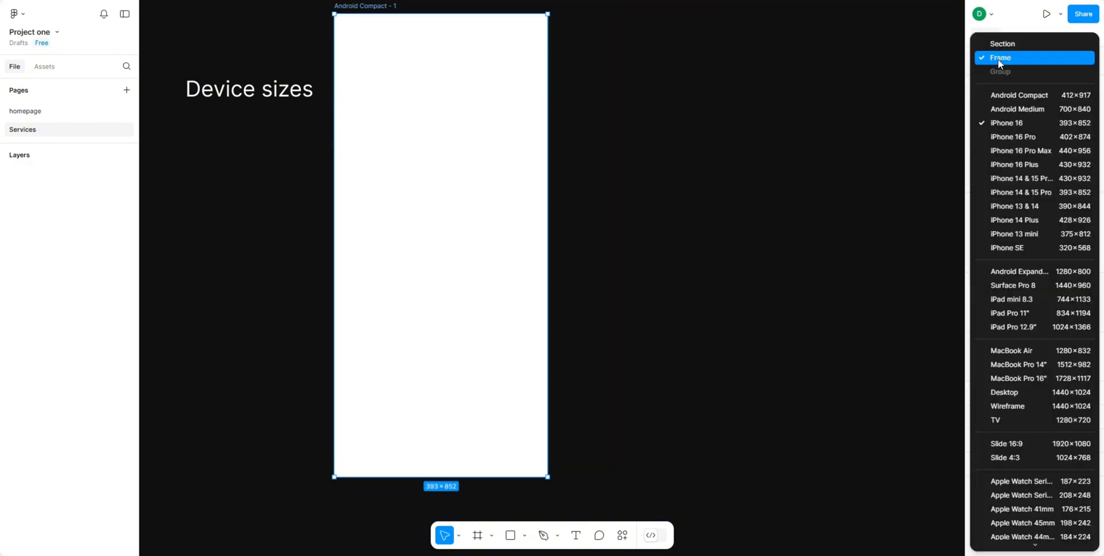
left_click(1000, 135)
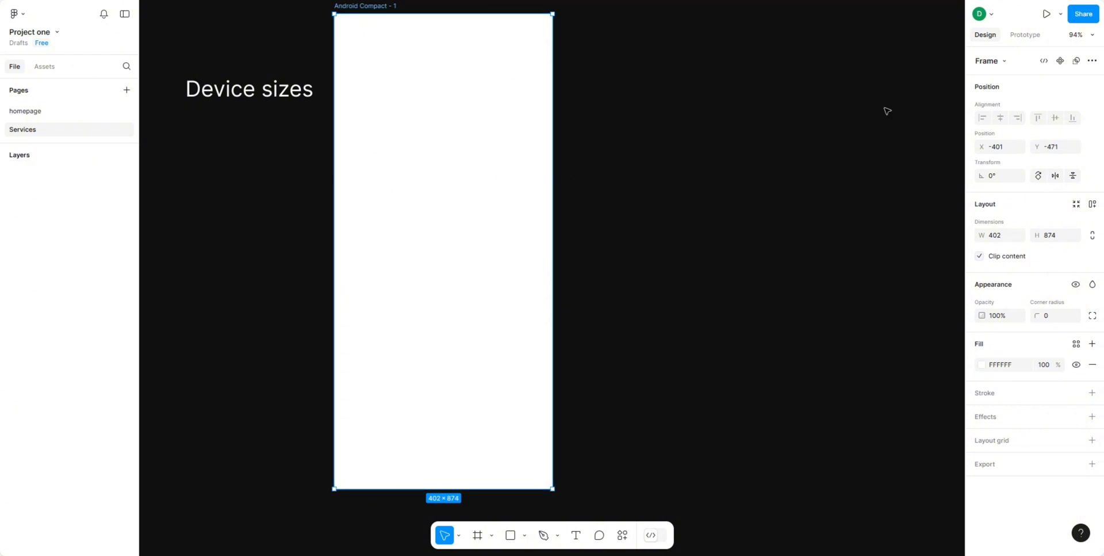
Switch the frame to the Desktop size preset, 1440×1024
left_click(1004, 61)
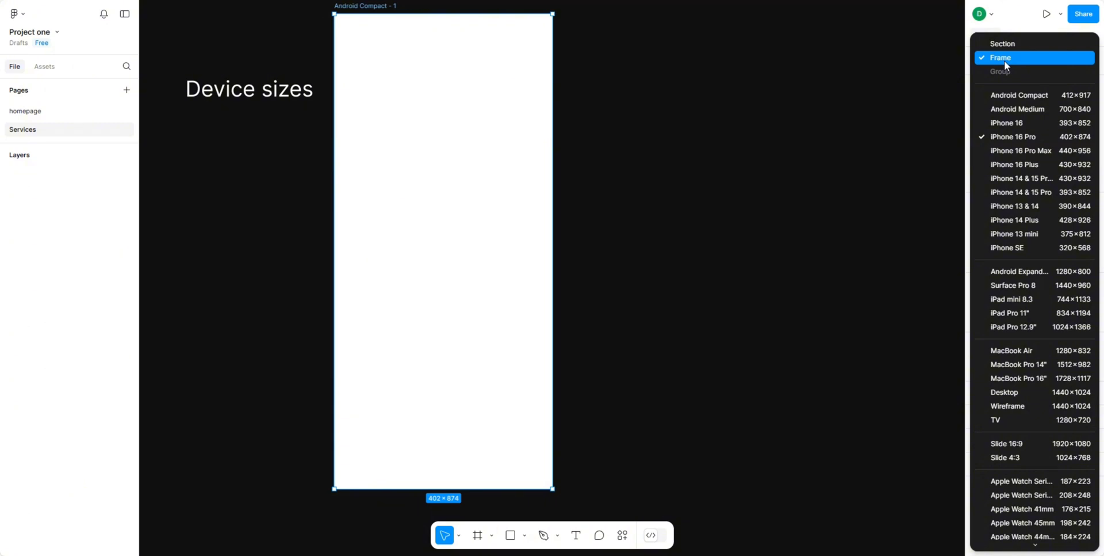
left_click(1002, 60)
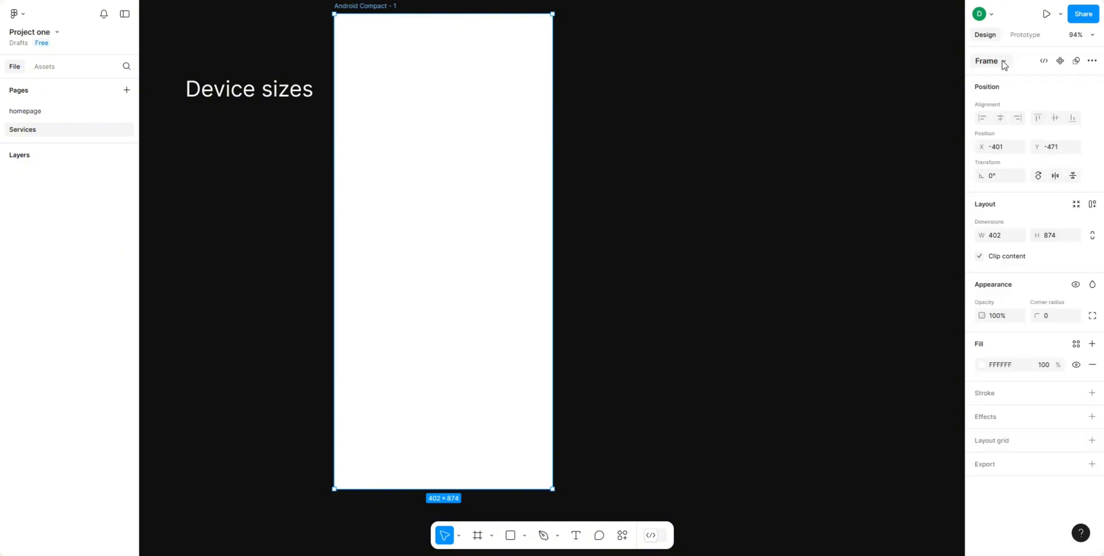
left_click(1004, 62)
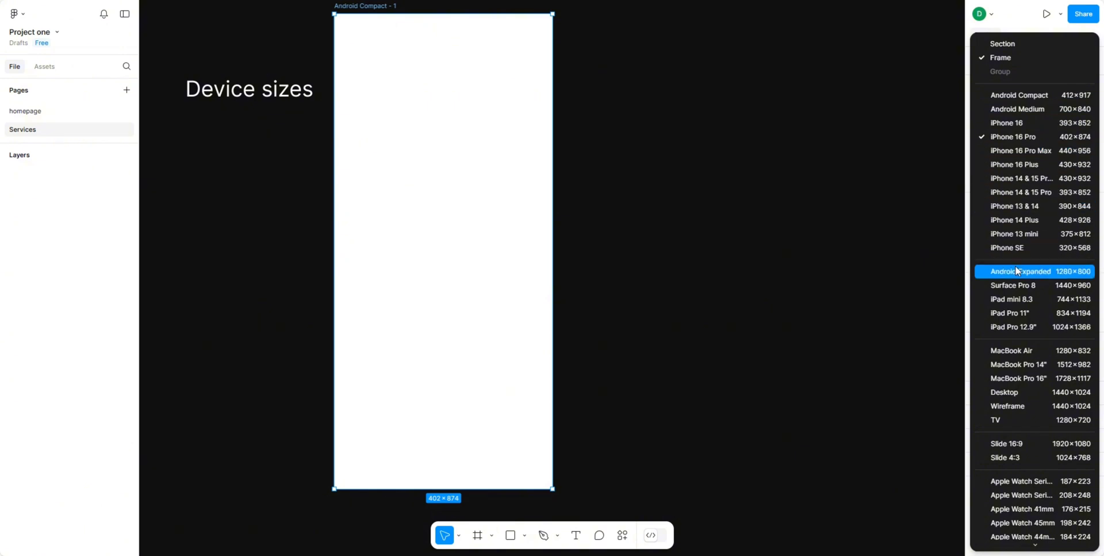
left_click(999, 391)
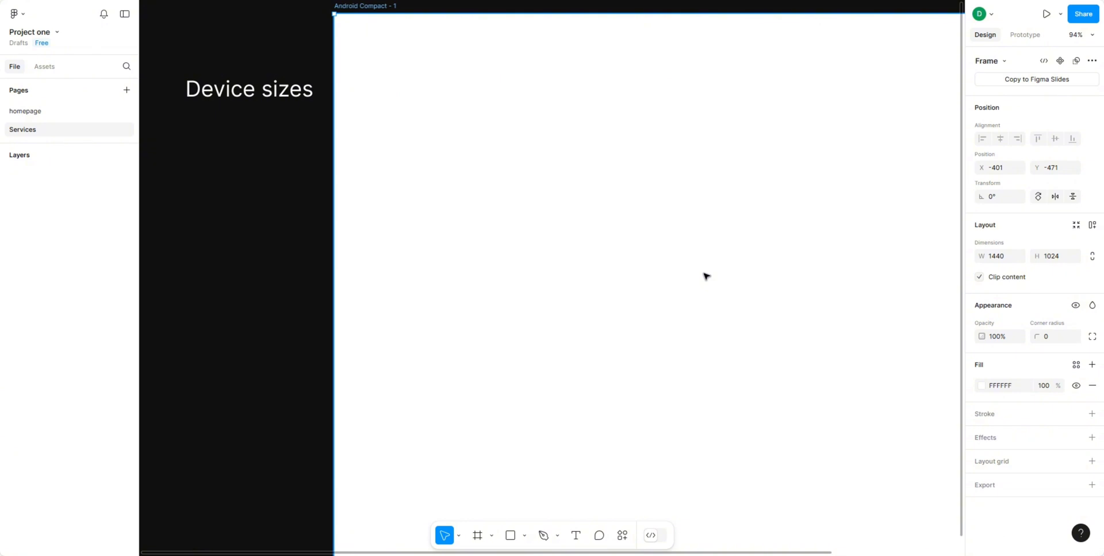
Move the Device sizes heading up and left, and place the desktop frame under it with left edges aligned at X -1051
scroll(704, 277, "down", 3)
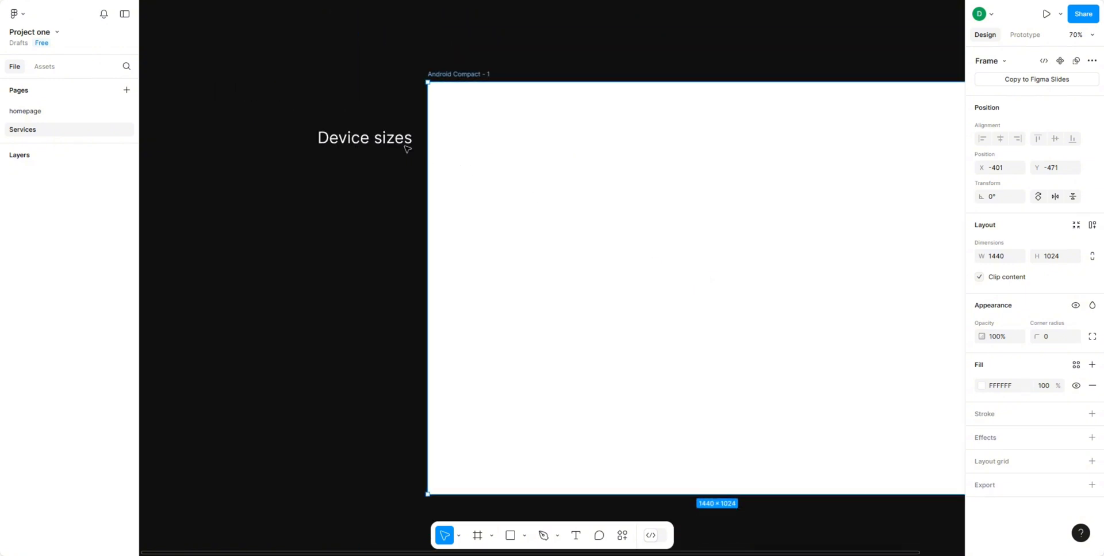
left_click_drag(358, 128, 206, 57)
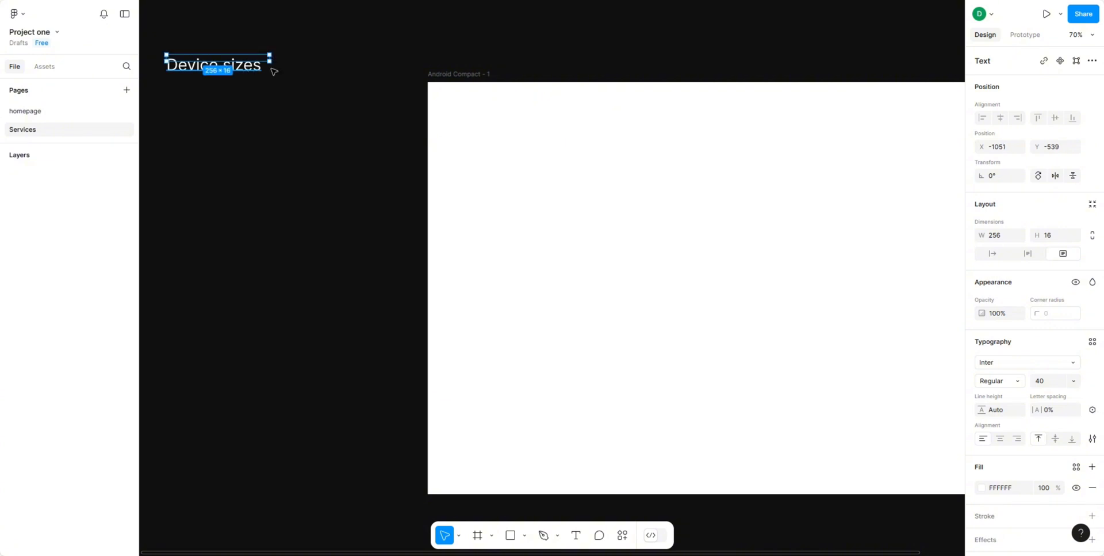
left_click(420, 76)
left_click_drag(421, 76, 294, 76)
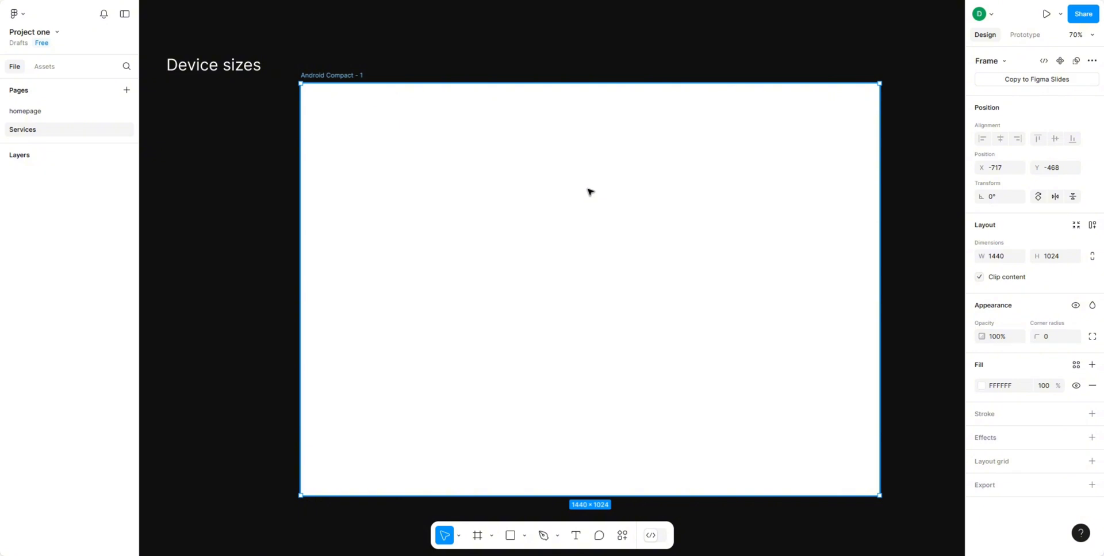
double_click(352, 75)
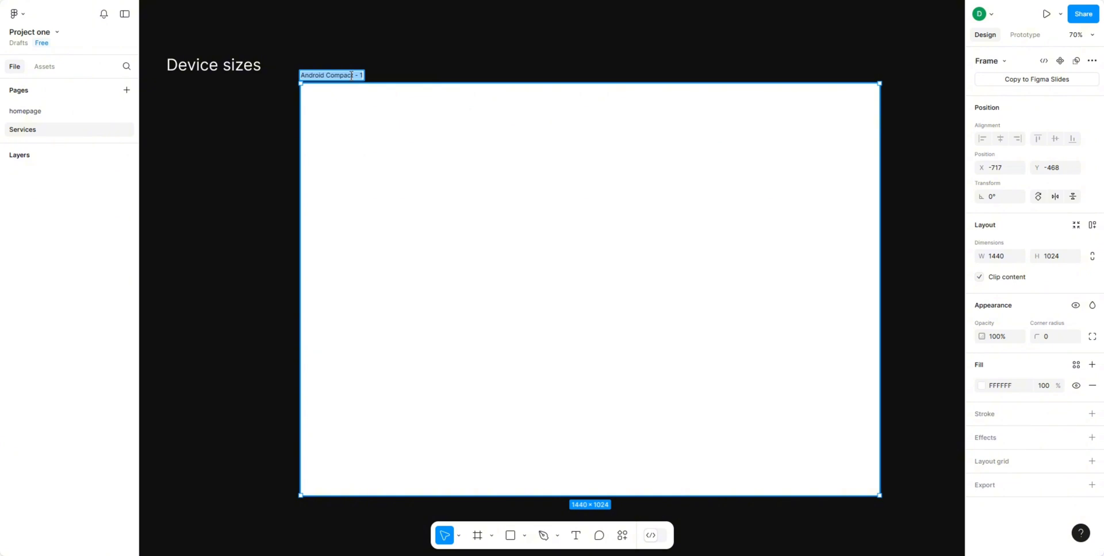
left_click(673, 247)
left_click_drag(658, 249, 627, 249)
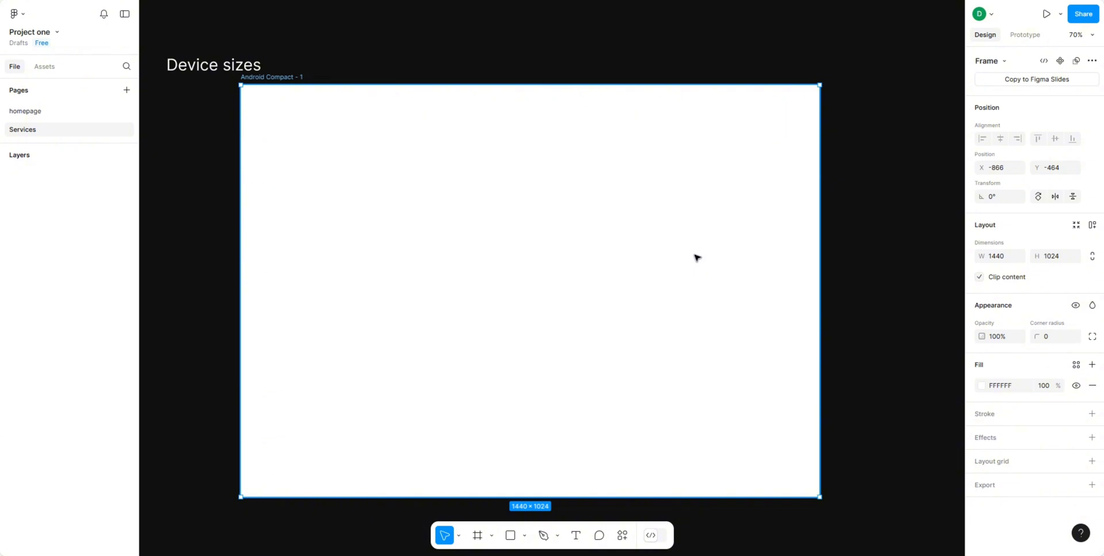
left_click_drag(698, 258, 620, 254)
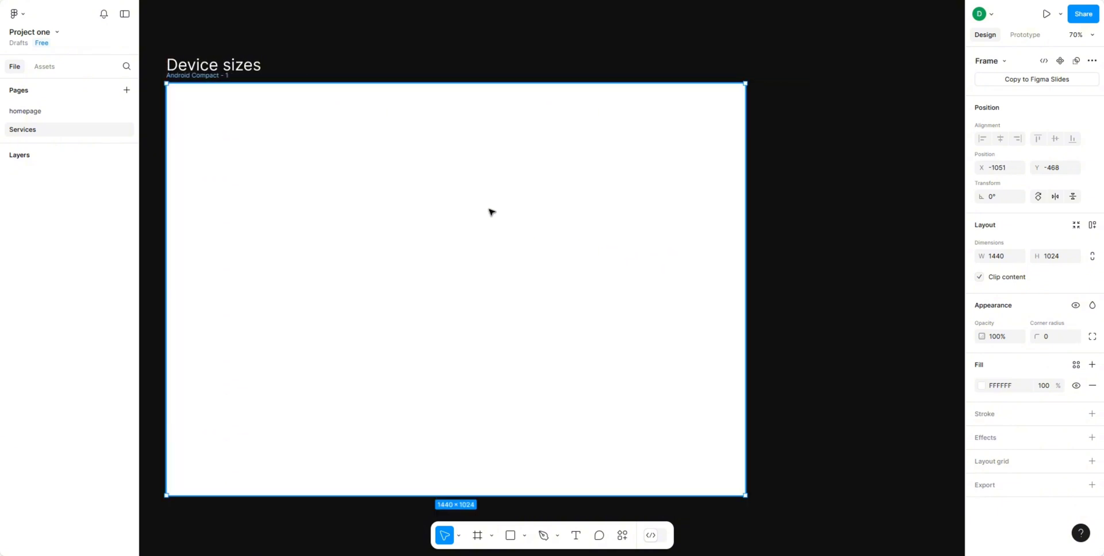
Rename the desktop frame as pc
double_click(220, 77)
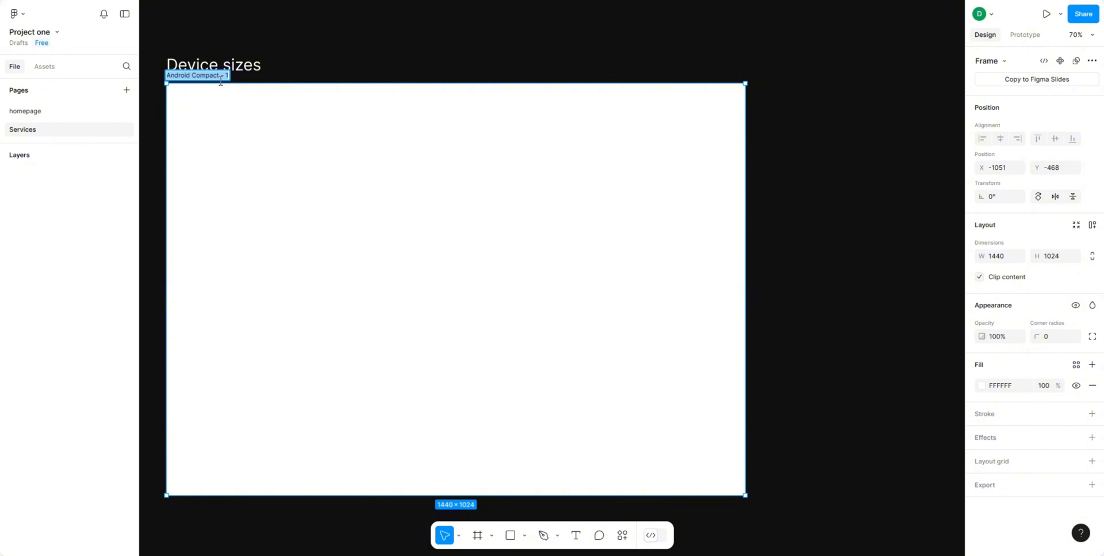
type("pc")
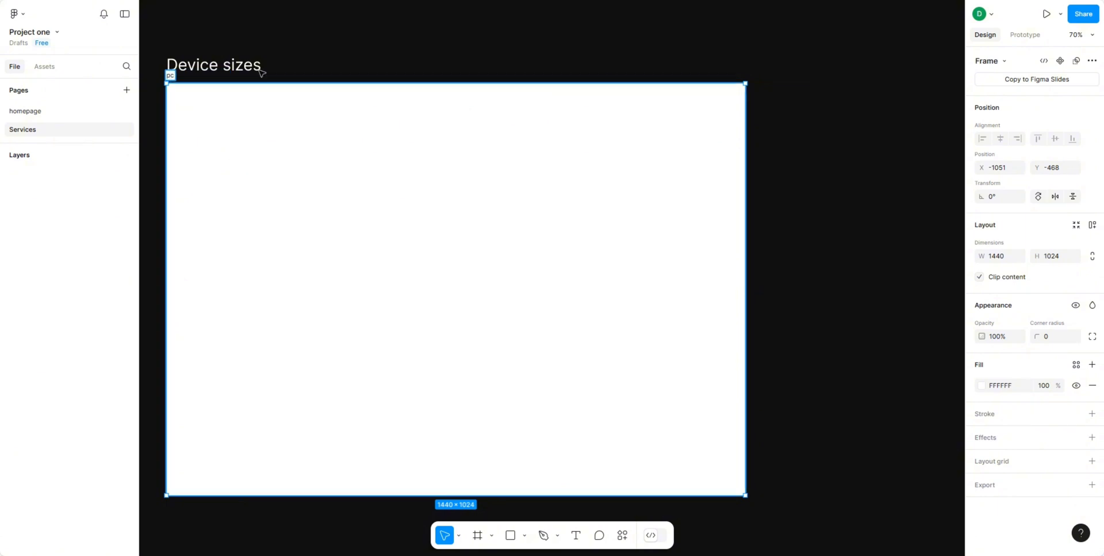
left_click(608, 148)
Move the pc frame down and left to about X -1142, Y -446, and align the Device sizes heading with its left edge
scroll(607, 147, "down", 3)
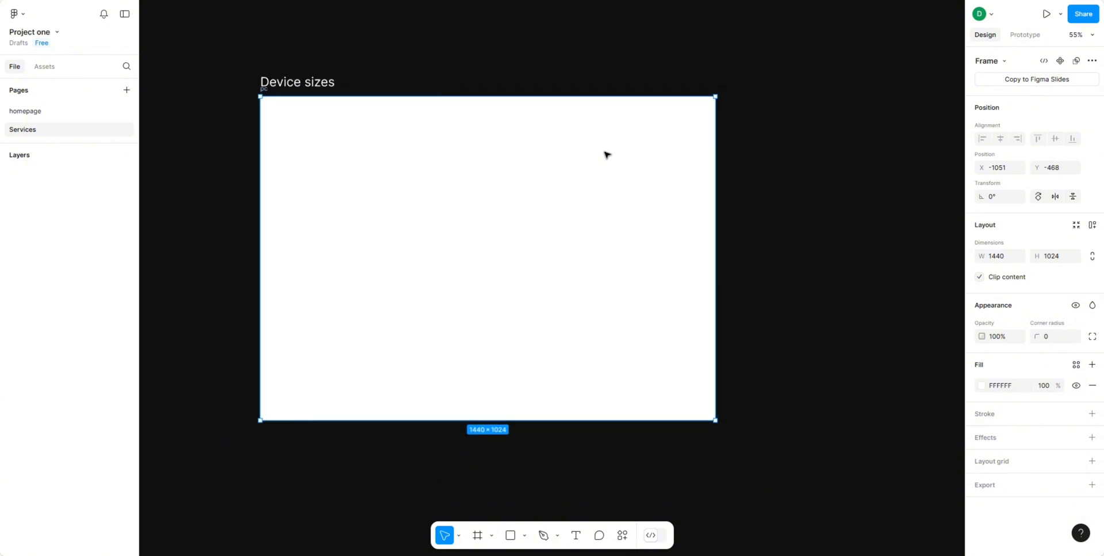
left_click_drag(595, 218, 566, 226)
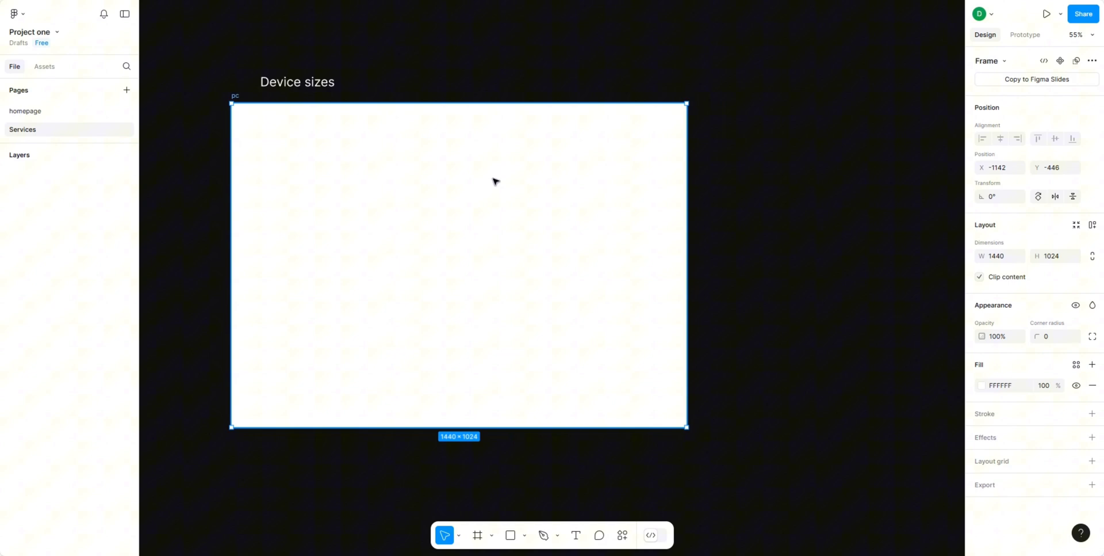
left_click(322, 83)
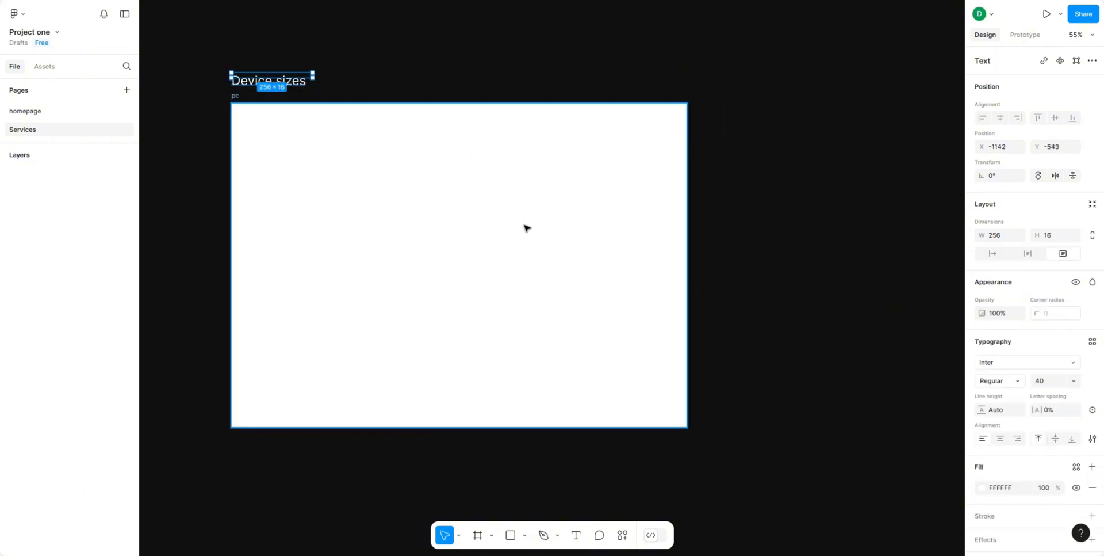
scroll(526, 228, "down", 1)
scroll(526, 228, "down", 1)
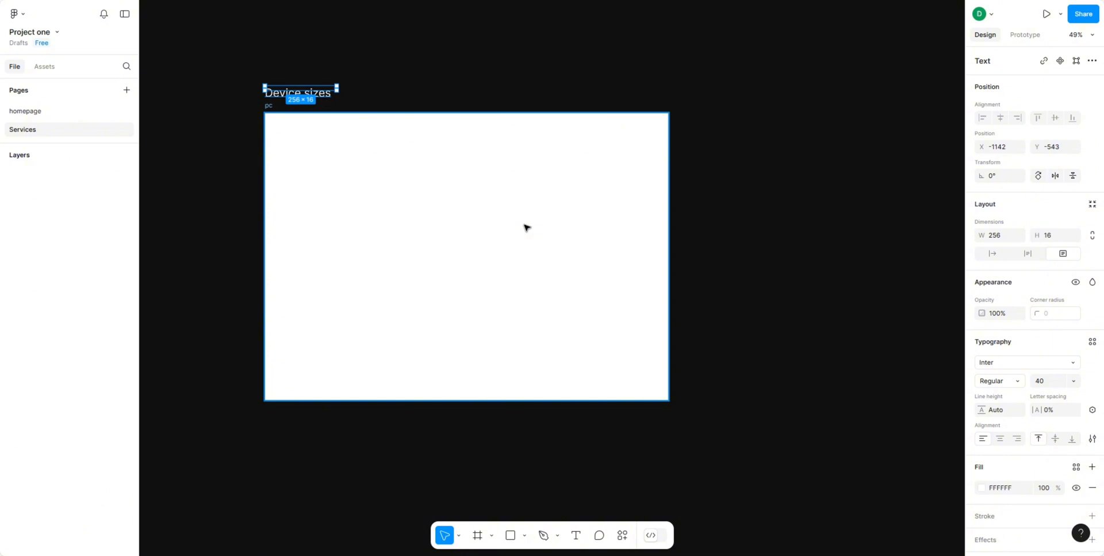
scroll(527, 227, "up", 6)
scroll(526, 228, "down", 3)
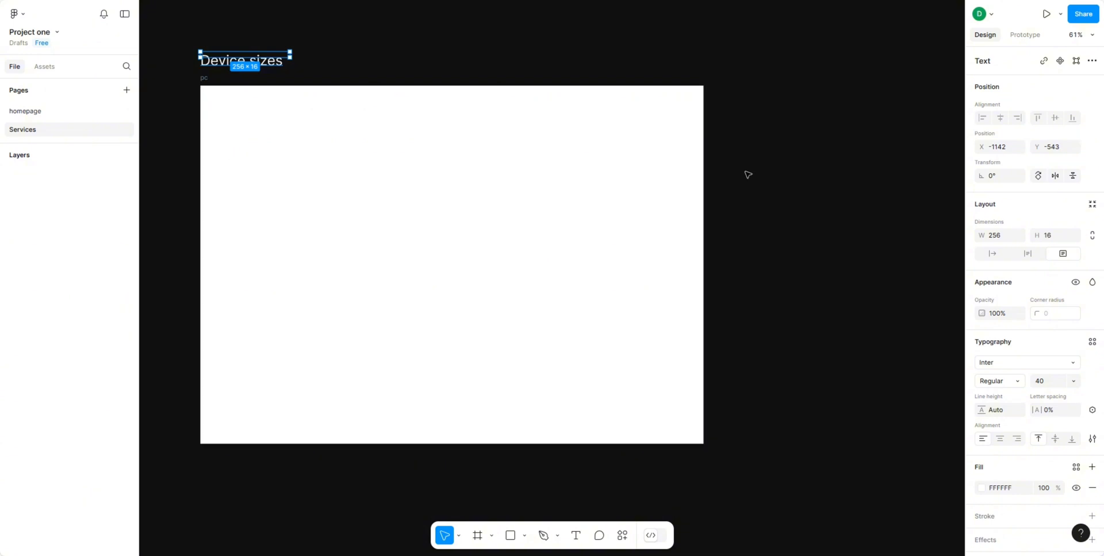
left_click(668, 213)
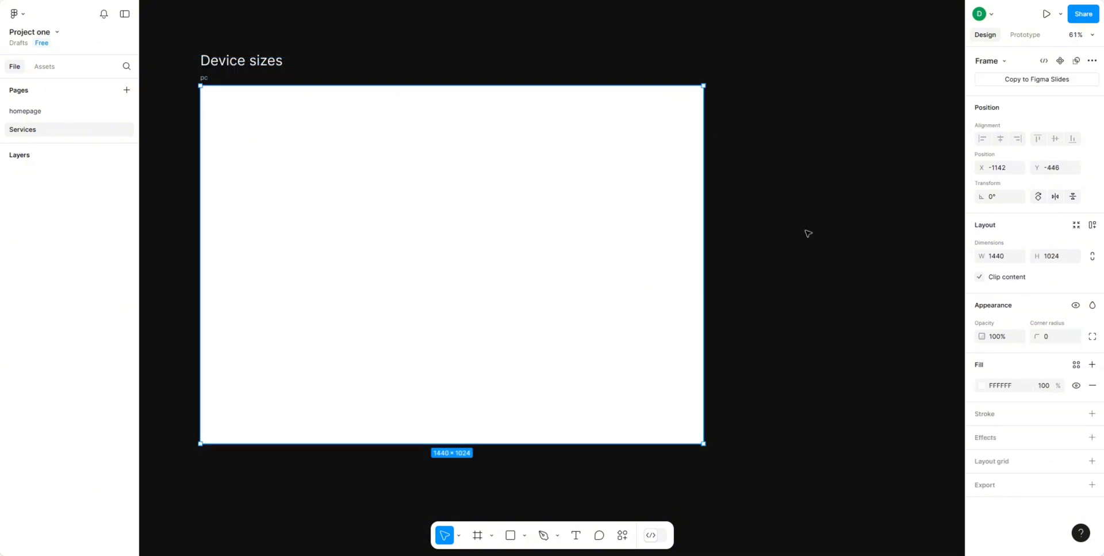
Move the pc frame further left and place the Device sizes heading well above it, at about X -724, Y -935
scroll(682, 285, "down", 4)
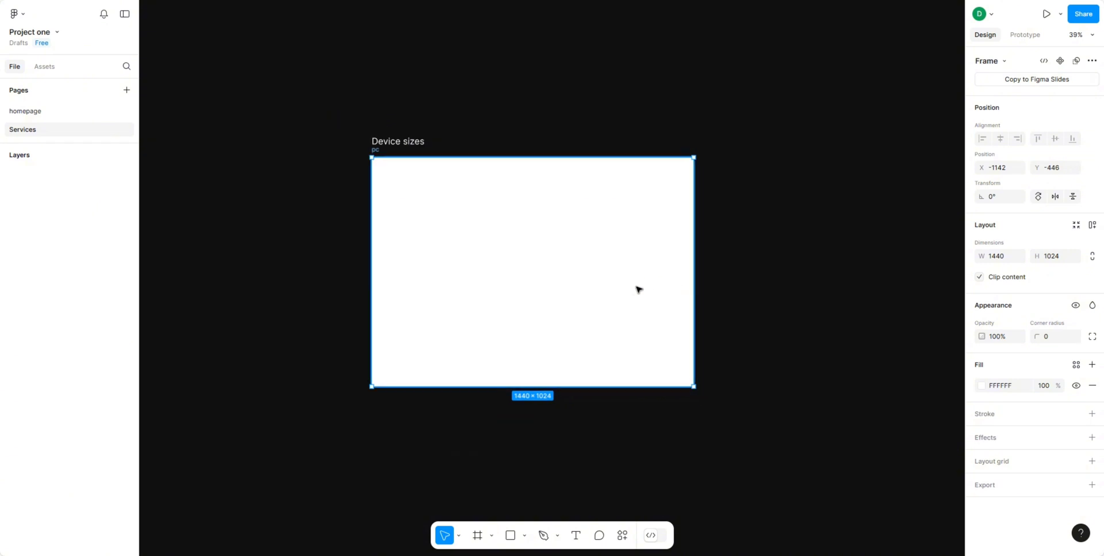
left_click_drag(584, 283, 475, 278)
left_click_drag(423, 141, 521, 53)
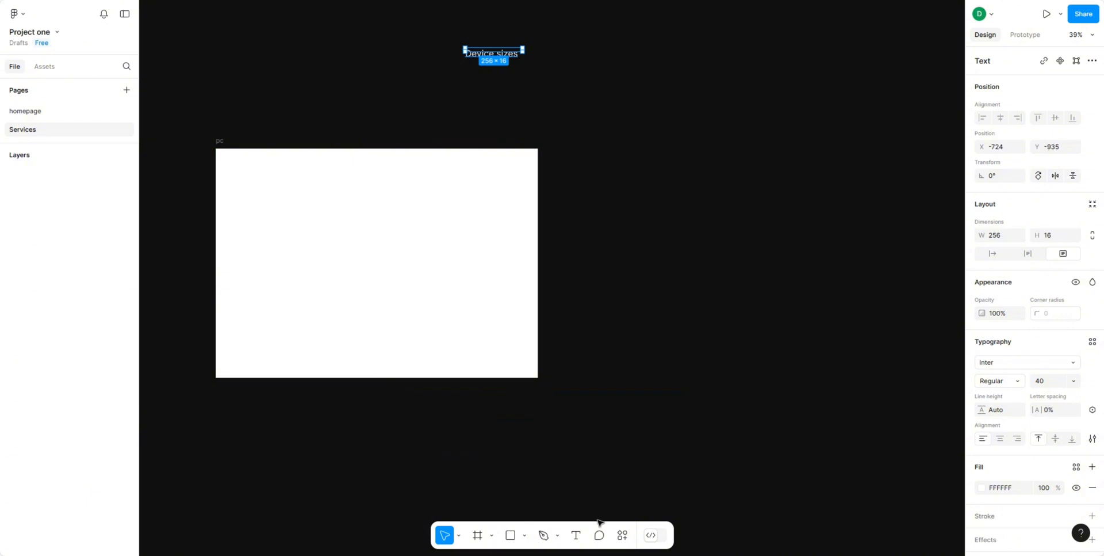
Add an iPhone 13 & 14 frame to the right of the pc frame with tops aligned, and name it mobile
left_click(477, 536)
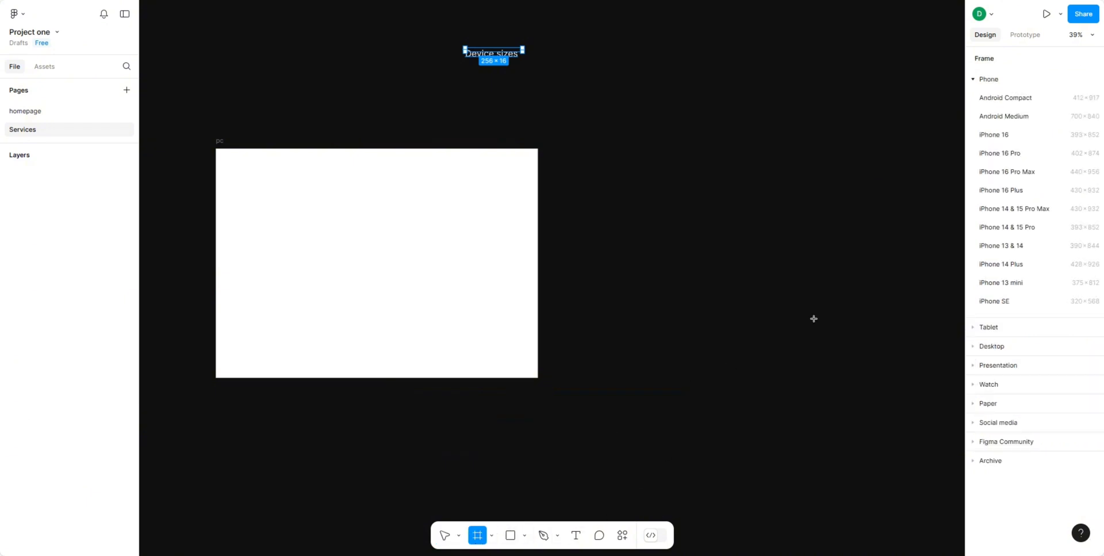
left_click(1007, 246)
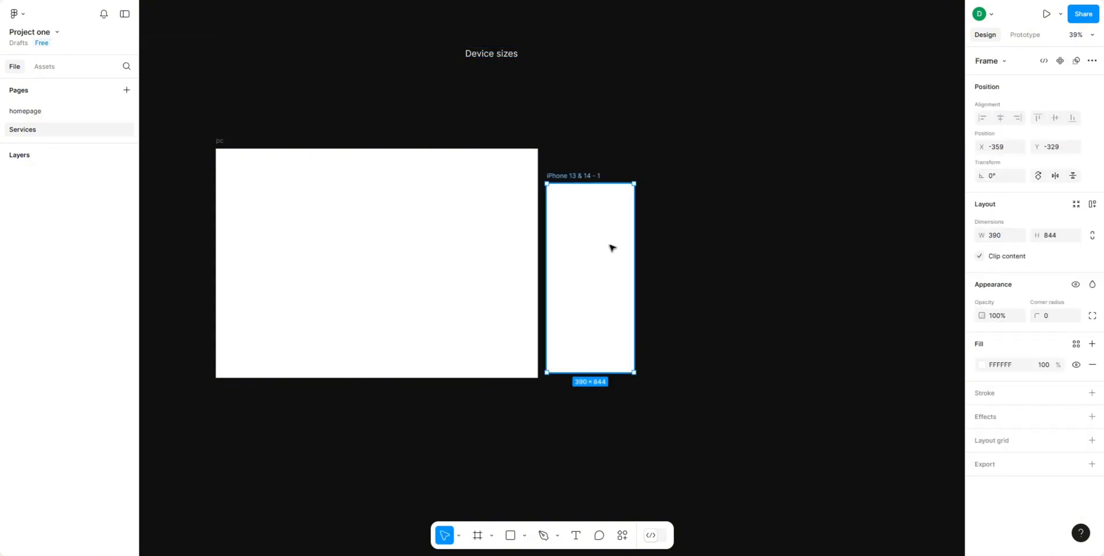
left_click_drag(619, 223, 618, 213)
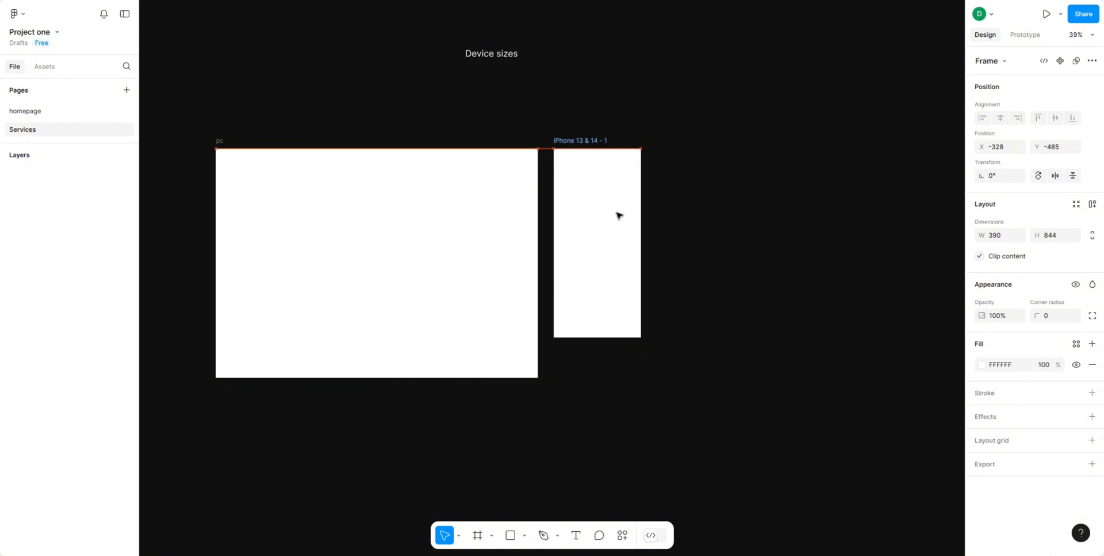
double_click(586, 140)
type("mobile")
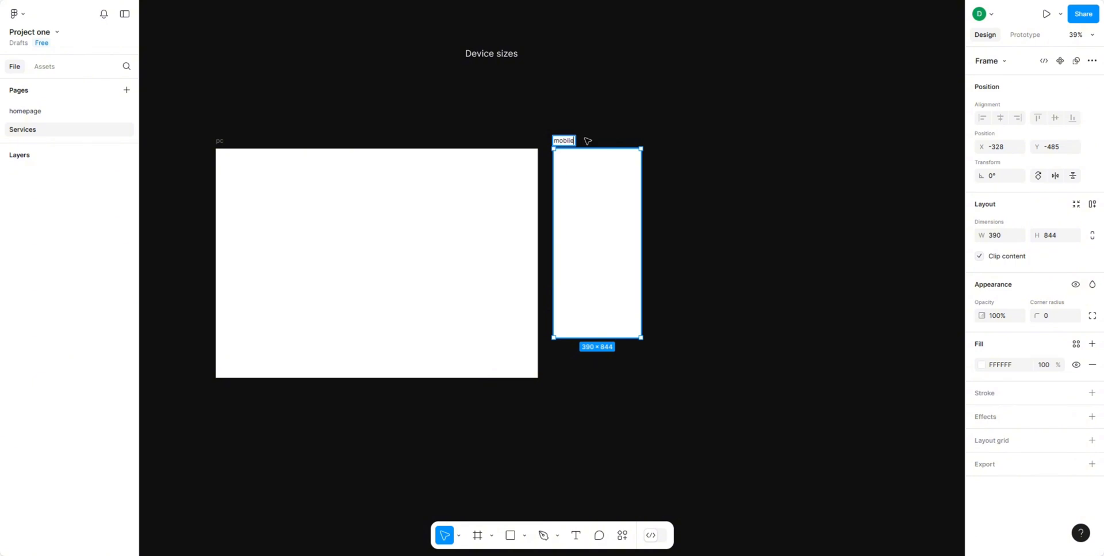
Add an iPad Pro 11" preset frame to the right of the mobile frame
left_click(683, 264)
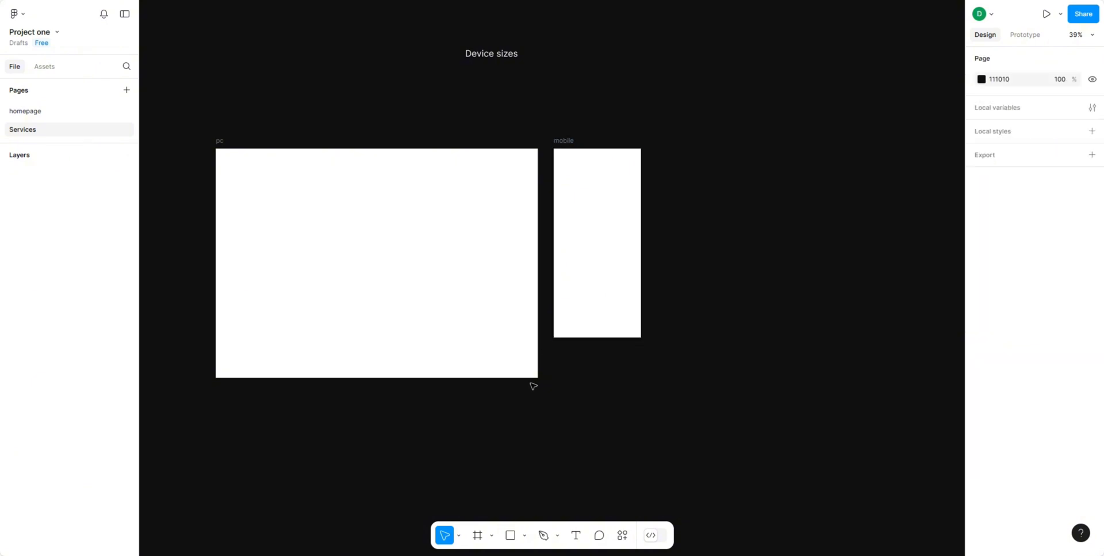
left_click(478, 536)
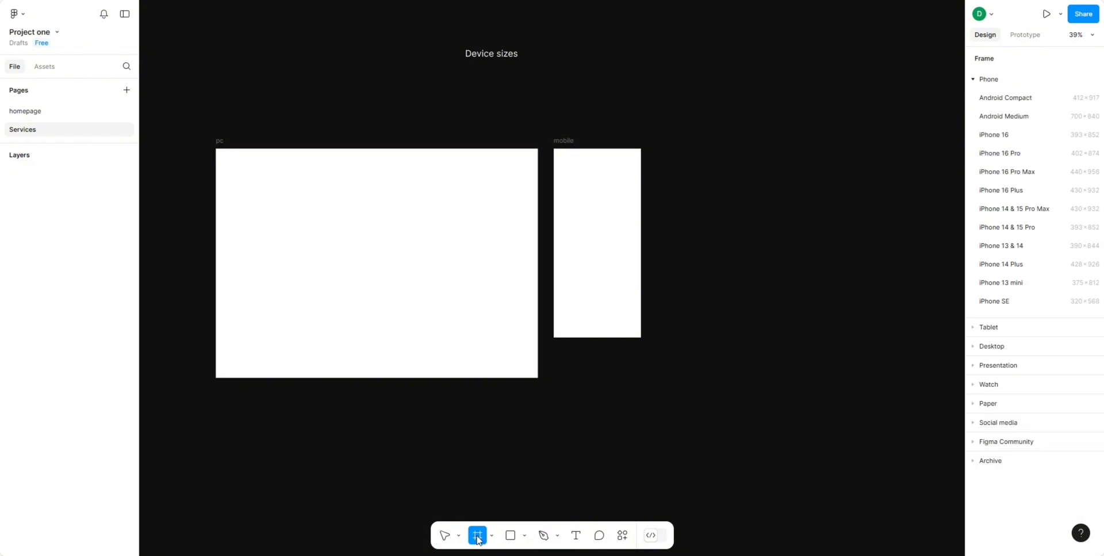
left_click(974, 328)
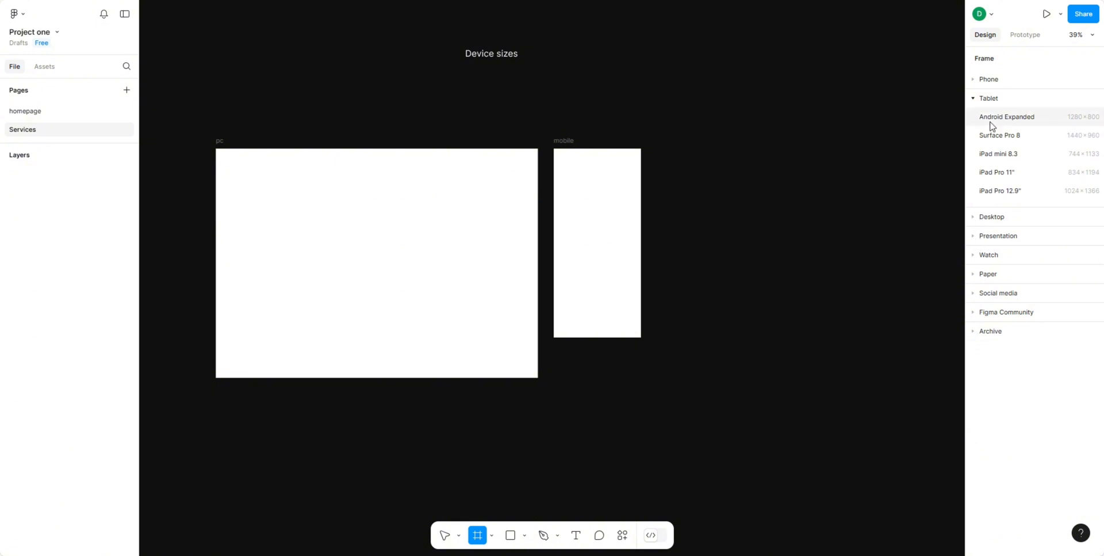
left_click(998, 174)
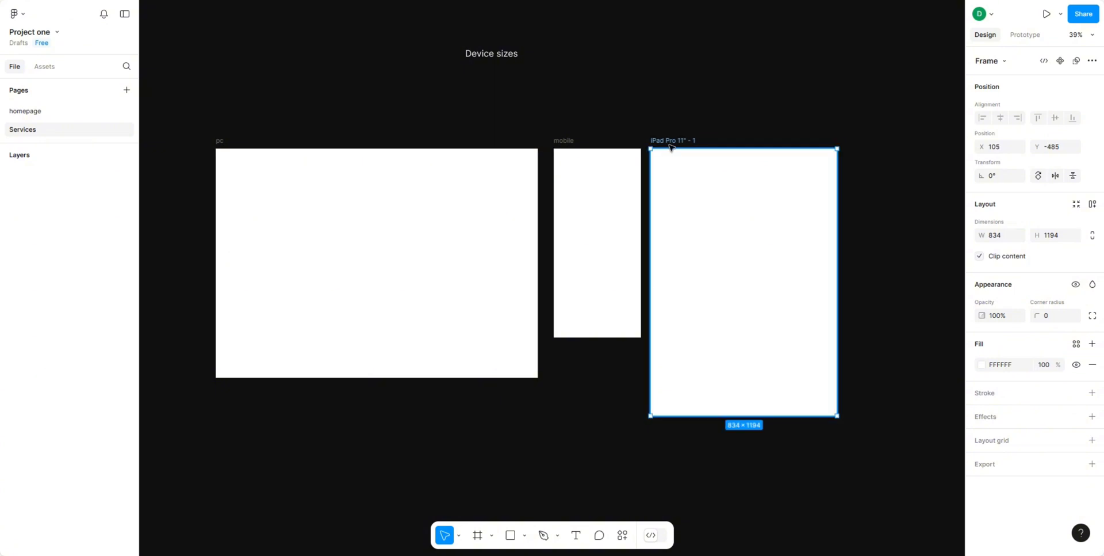
left_click_drag(669, 138, 669, 142)
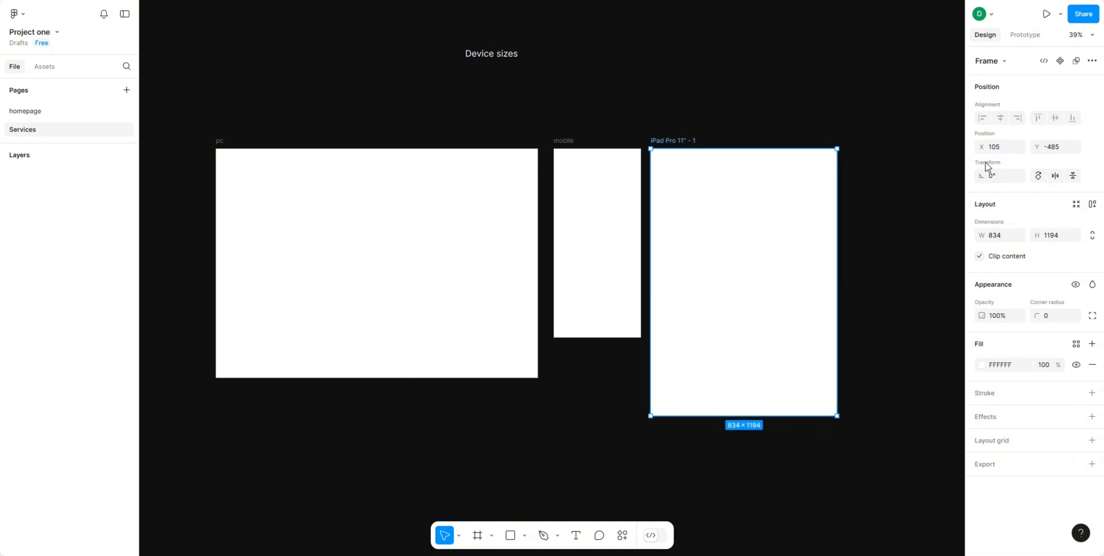
Add a Slide 4:3 presentation frame right of the iPad frame and align their tops, at about X 964, Y -485
left_click(477, 535)
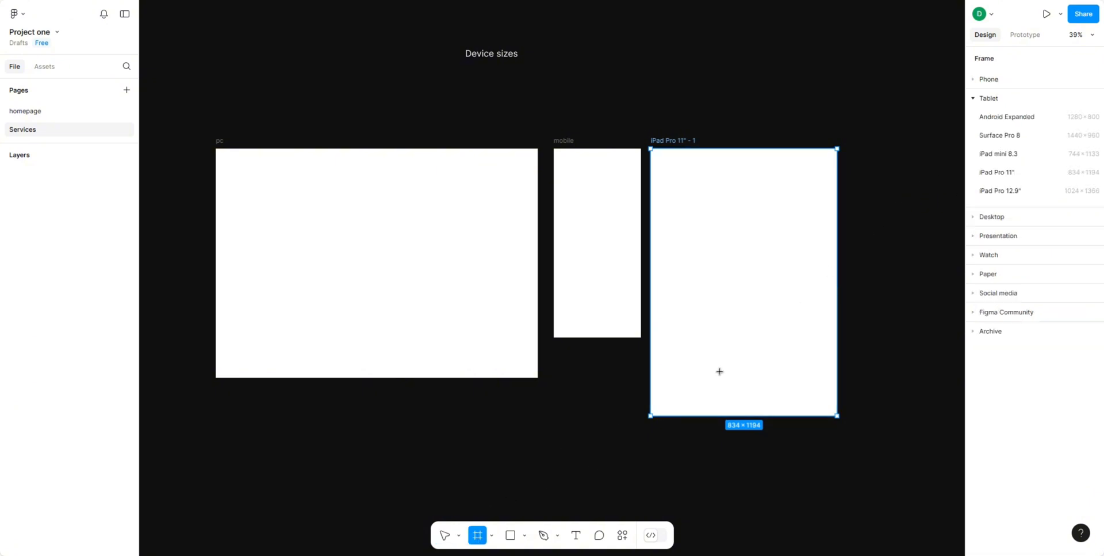
left_click(974, 98)
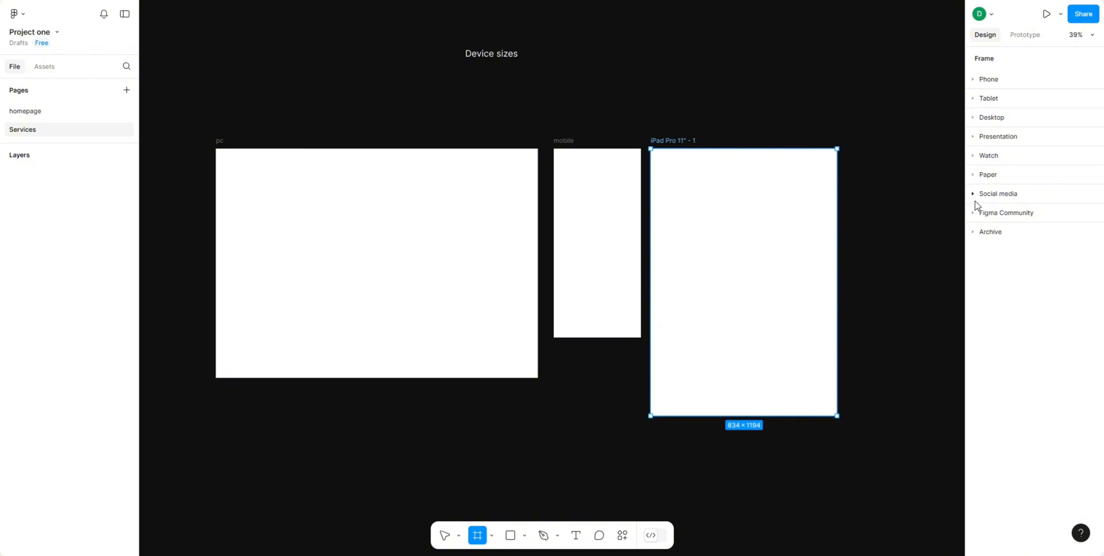
left_click(975, 141)
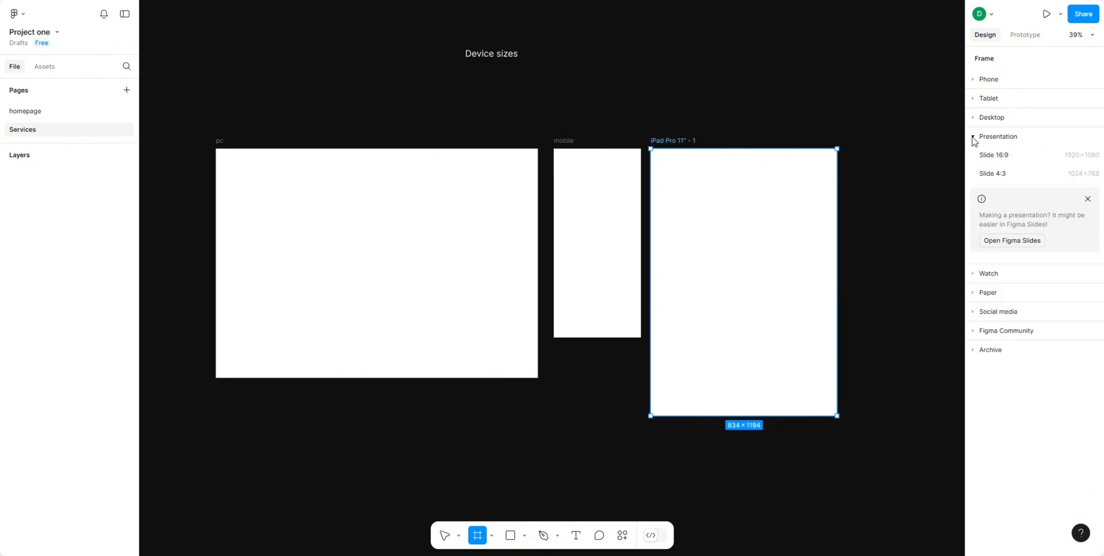
left_click(993, 173)
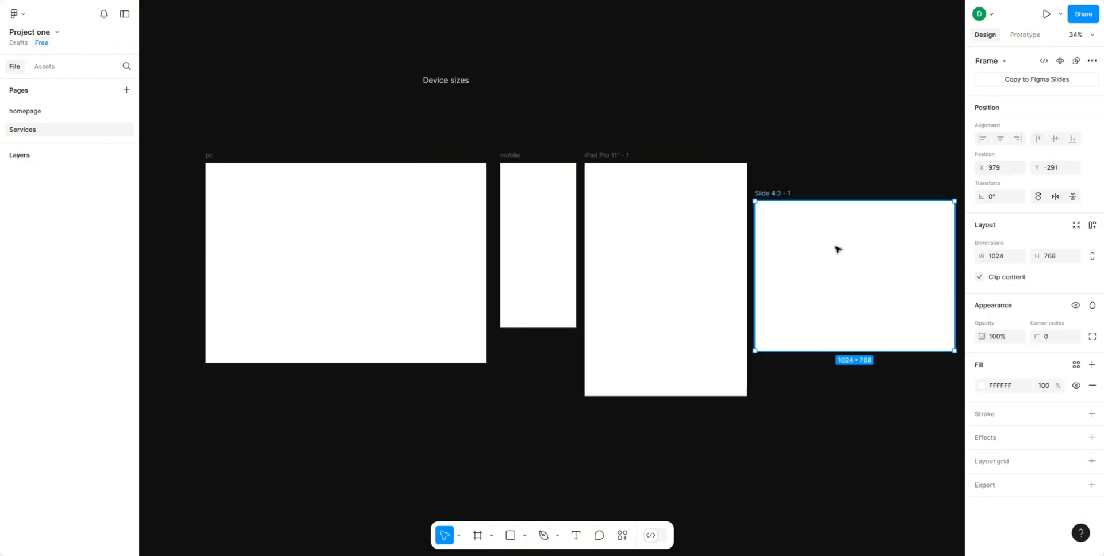
left_click_drag(843, 326, 840, 247)
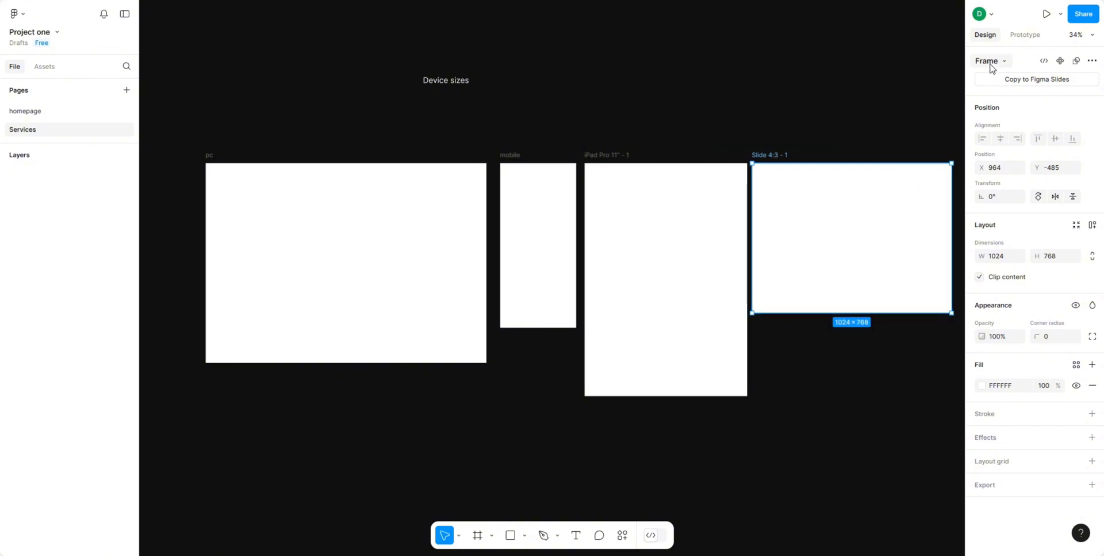
Space out the pc, mobile and iPad frames by shifting them left, and align the tops of all four frames at Y -506
left_click_drag(351, 260, 330, 254)
left_click_drag(520, 247, 505, 246)
left_click_drag(630, 250, 618, 248)
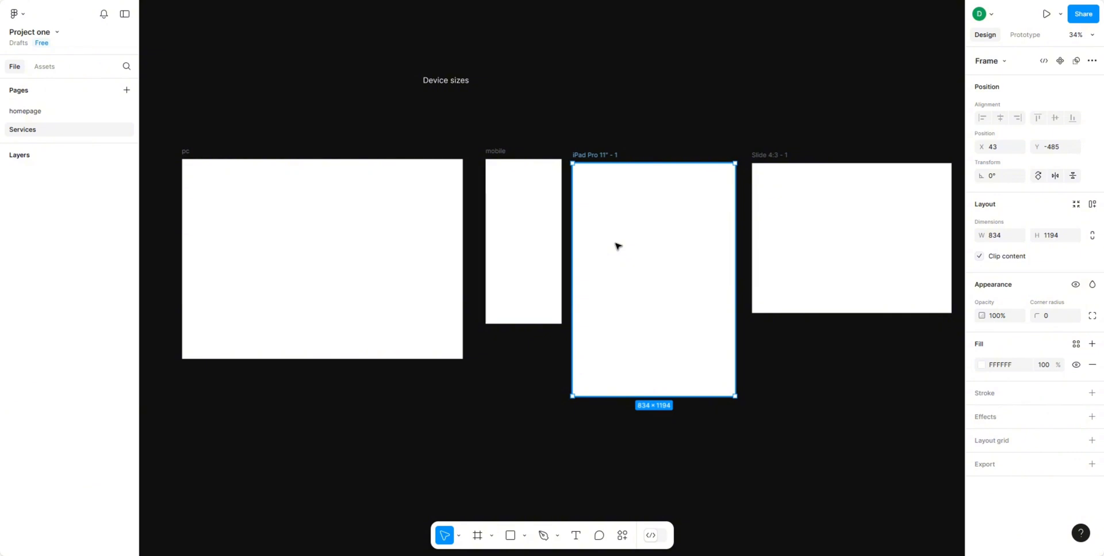
left_click_drag(617, 245, 620, 241)
left_click(799, 253)
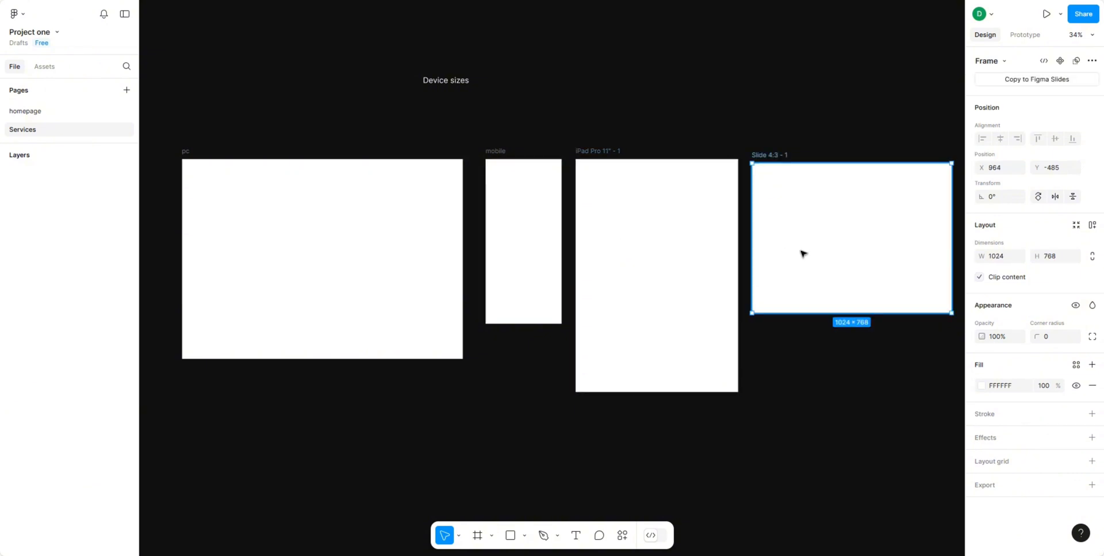
left_click_drag(804, 253, 802, 249)
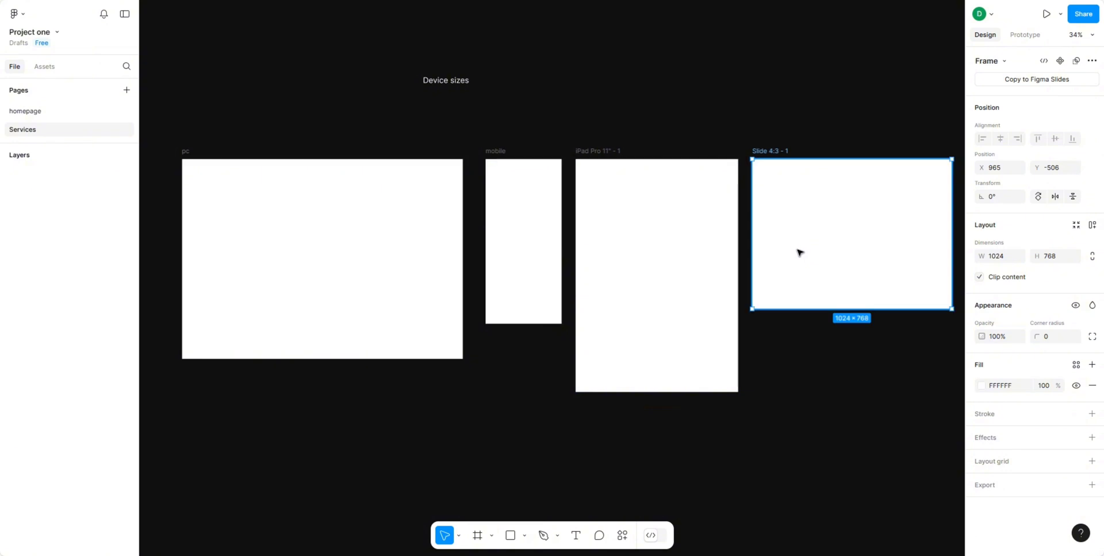
Change the pc frame's fill to the dark reddish brown 6B4545
left_click(284, 213)
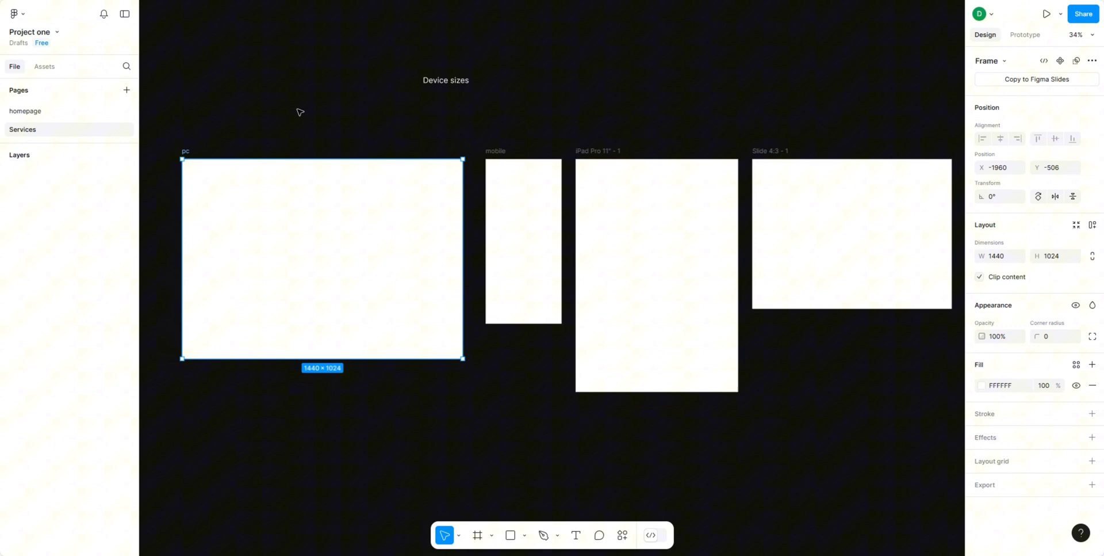
left_click(303, 79)
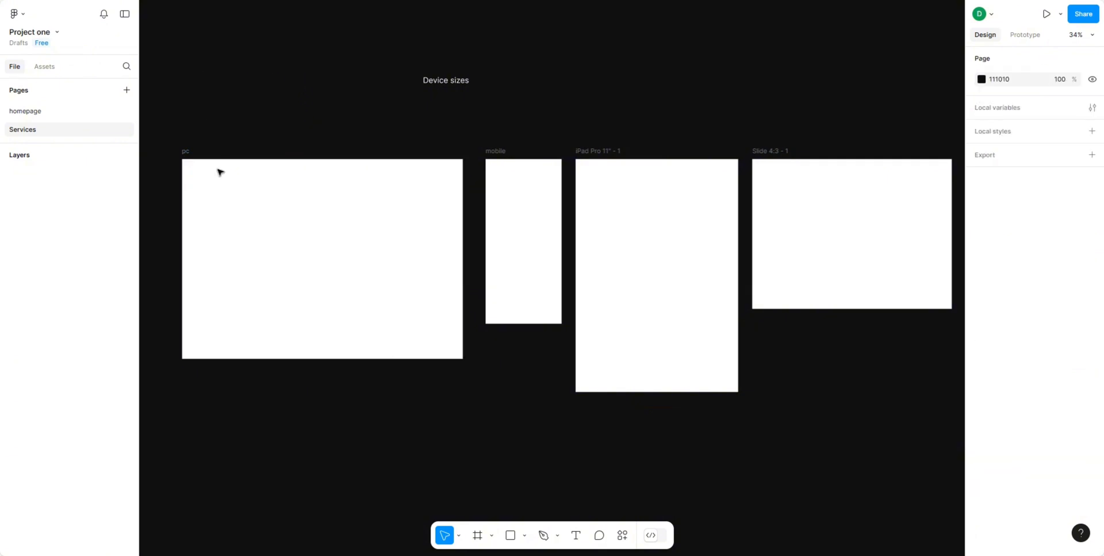
left_click(225, 198)
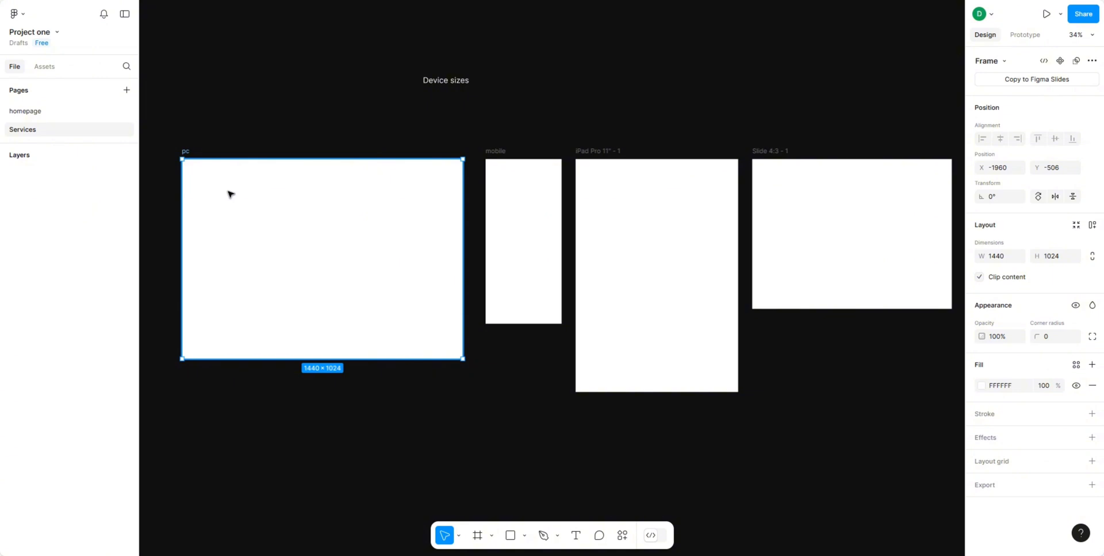
left_click(983, 387)
left_click_drag(875, 368, 908, 345)
left_click_drag(910, 378, 877, 344)
left_click(955, 229)
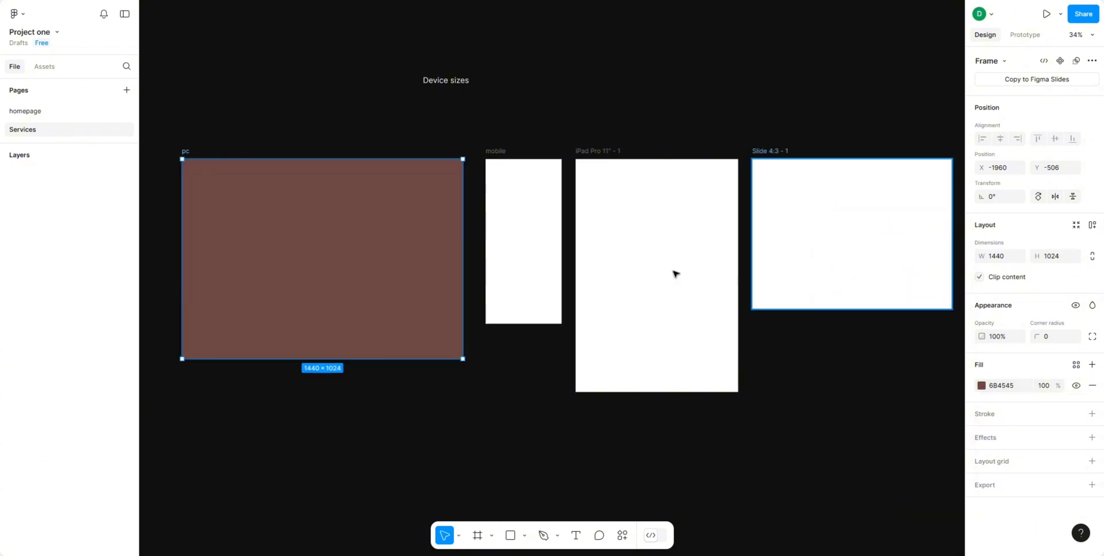